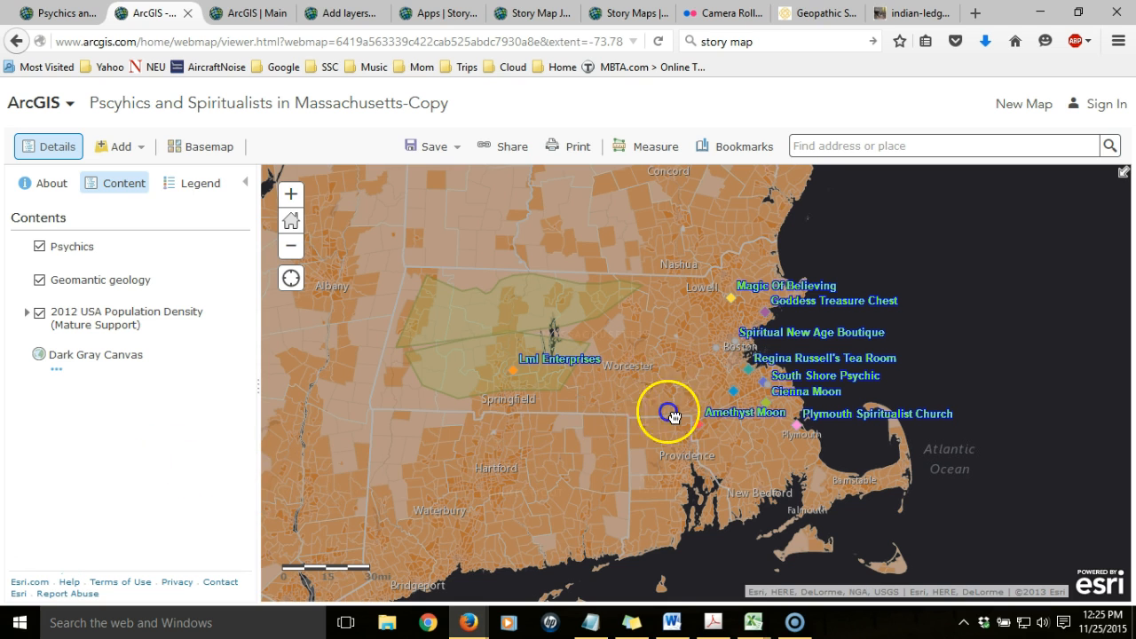
- Examine the description of the geomantic geology area north-east of Springfield in the example psychics map
{"action": "scroll", "coordinate": [665, 476], "scroll_direction": "up", "scroll_amount": 2}
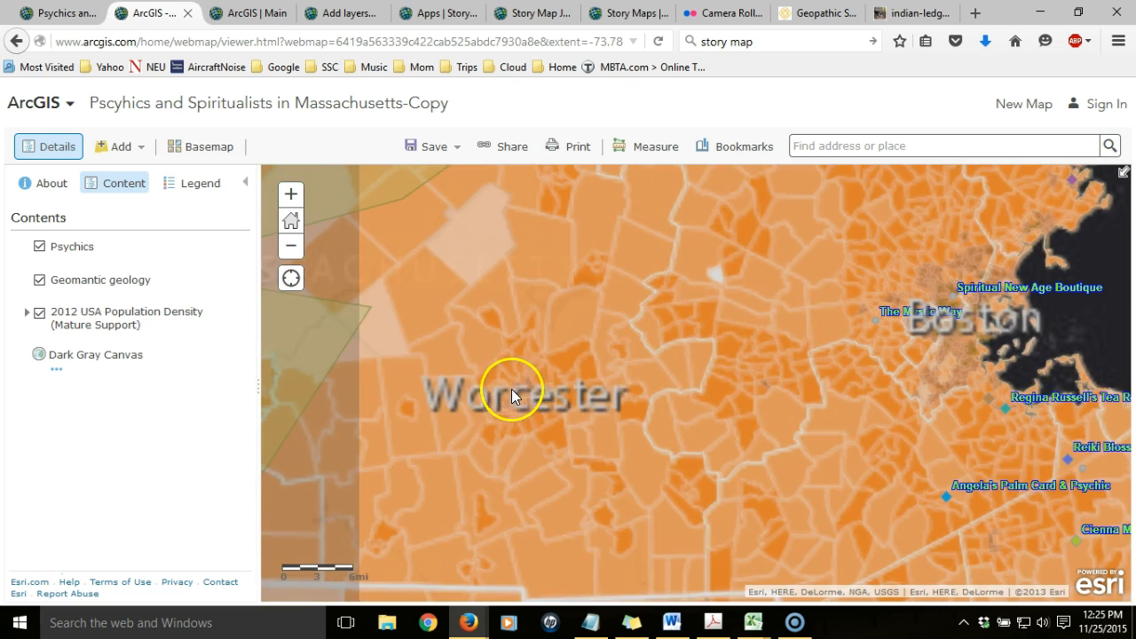
{"action": "left_click_drag", "start_coordinate": [511, 388], "coordinate": [826, 379]}
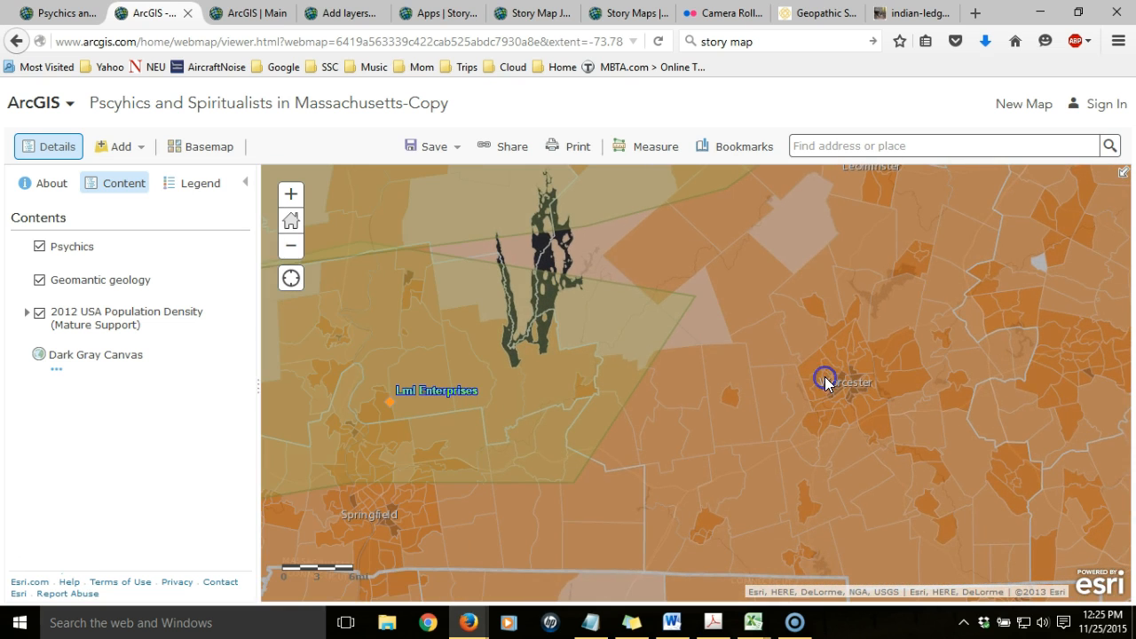
{"action": "left_click", "coordinate": [556, 365]}
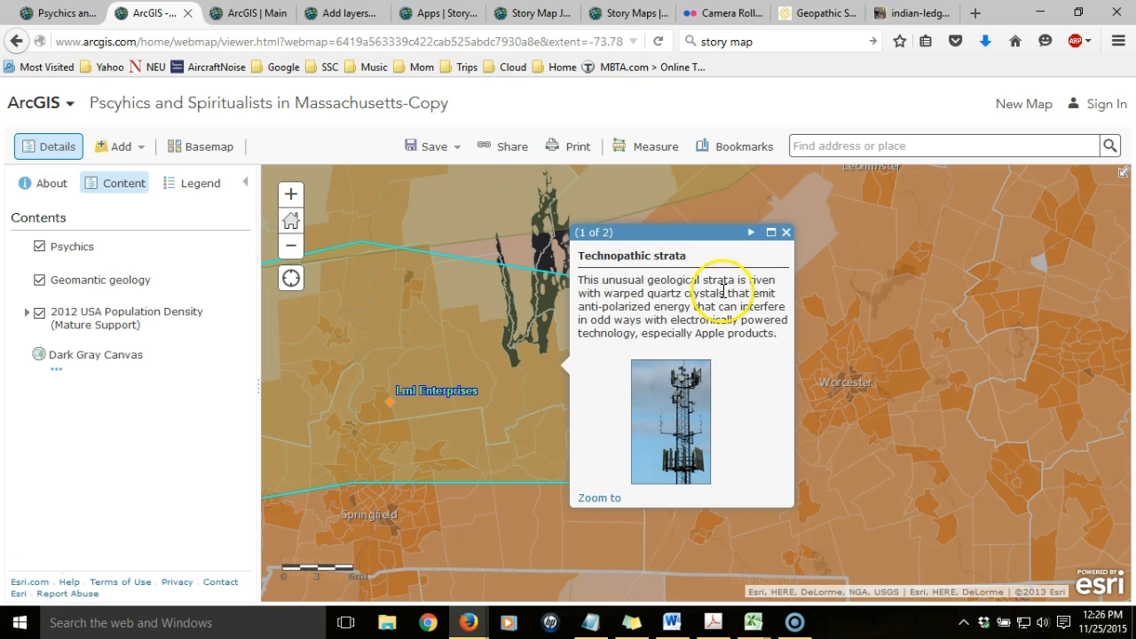
{"action": "left_click", "coordinate": [786, 232]}
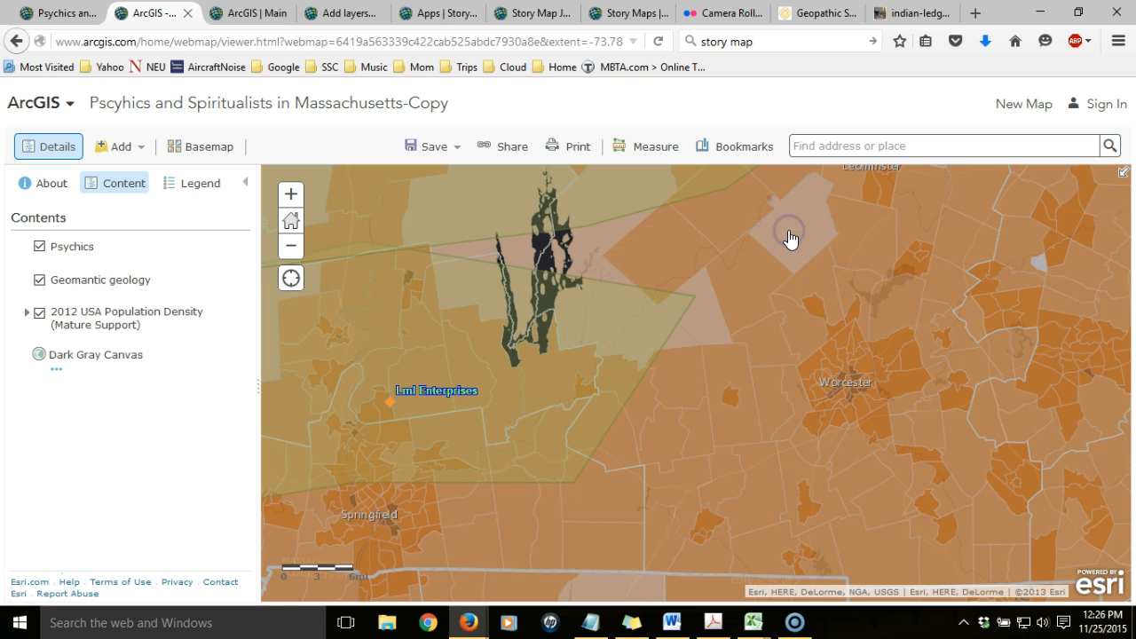
{"action": "scroll", "coordinate": [657, 403], "scroll_direction": "down", "scroll_amount": 1}
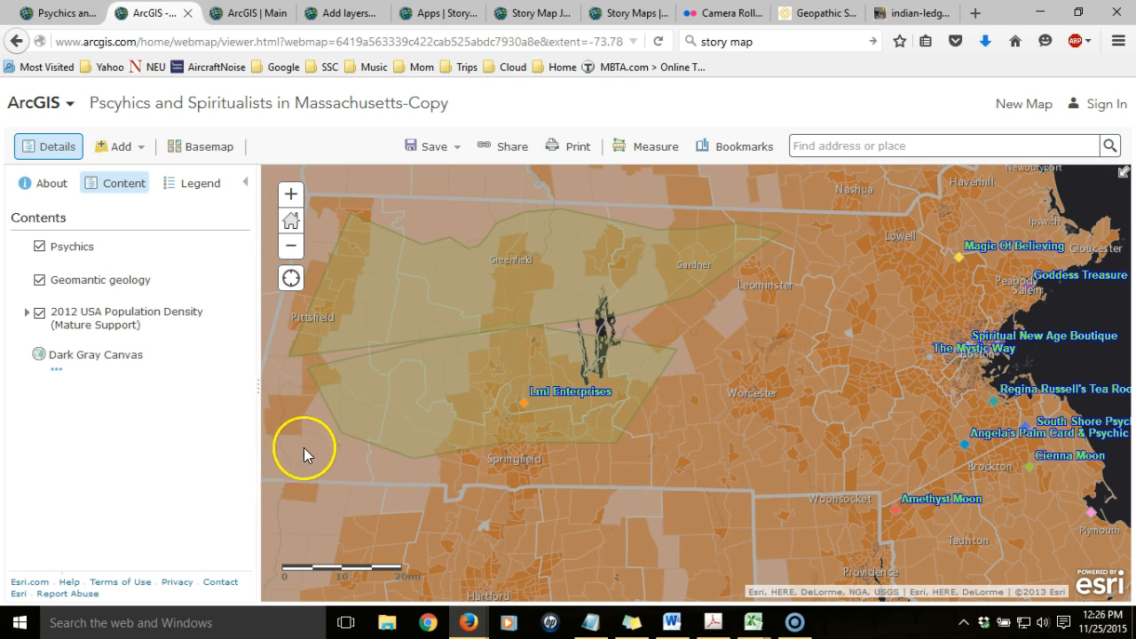
- Look at the style settings of the Psychics layer, leaving them as they are
{"action": "mouse_move", "coordinate": [114, 253]}
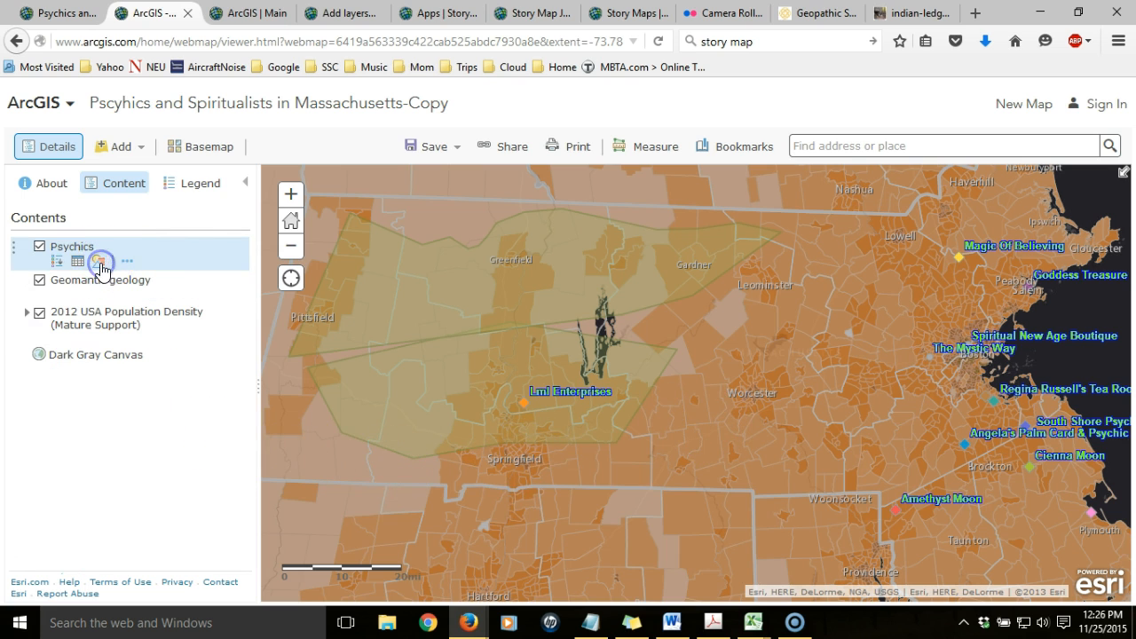
{"action": "left_click", "coordinate": [99, 262]}
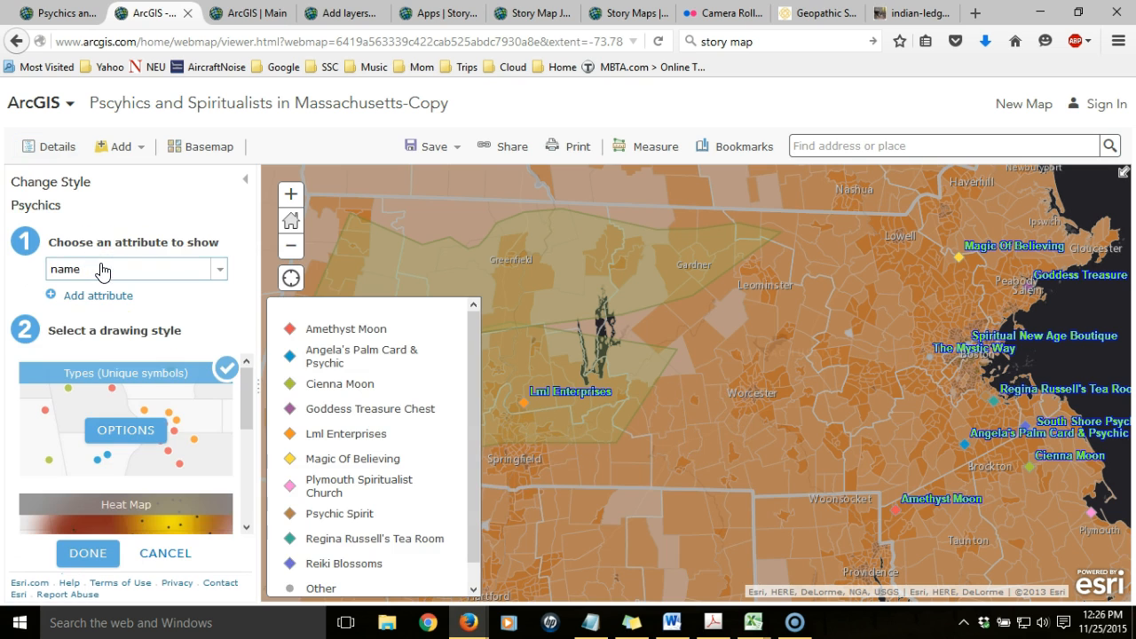
{"action": "left_click", "coordinate": [164, 551]}
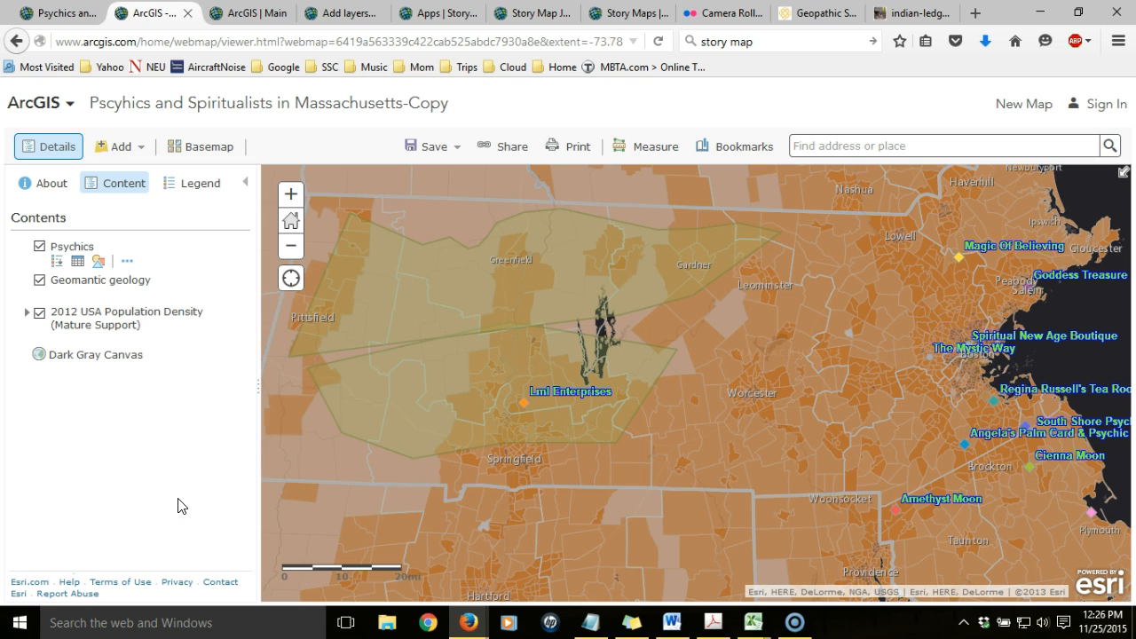
- Sign in on the ArcGIS home page with the account username and password
{"action": "left_click", "coordinate": [266, 13]}
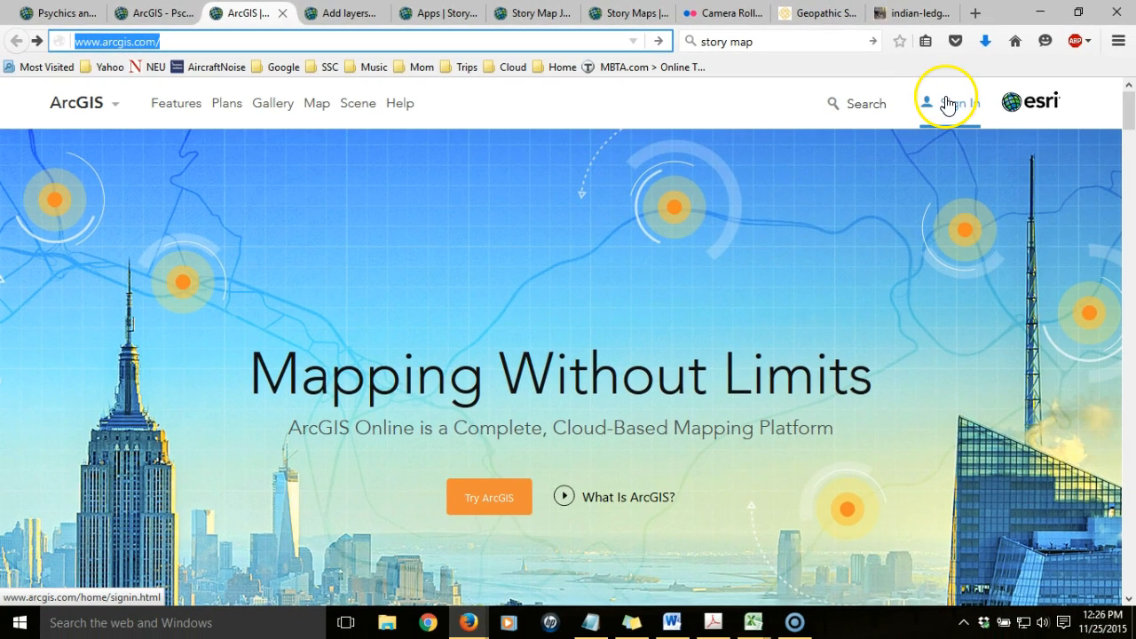
{"action": "left_click", "coordinate": [948, 105]}
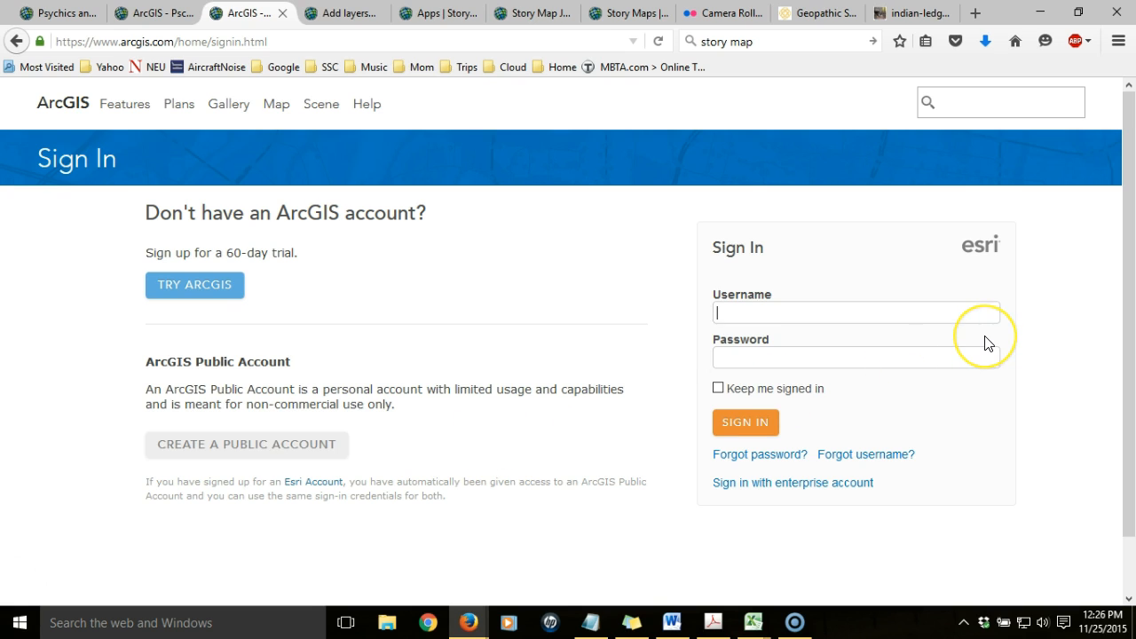
{"action": "type", "text": "*****"}
{"action": "key", "text": "Tab"}
{"action": "type", "text": "*******"}
{"action": "key", "text": "Return"}
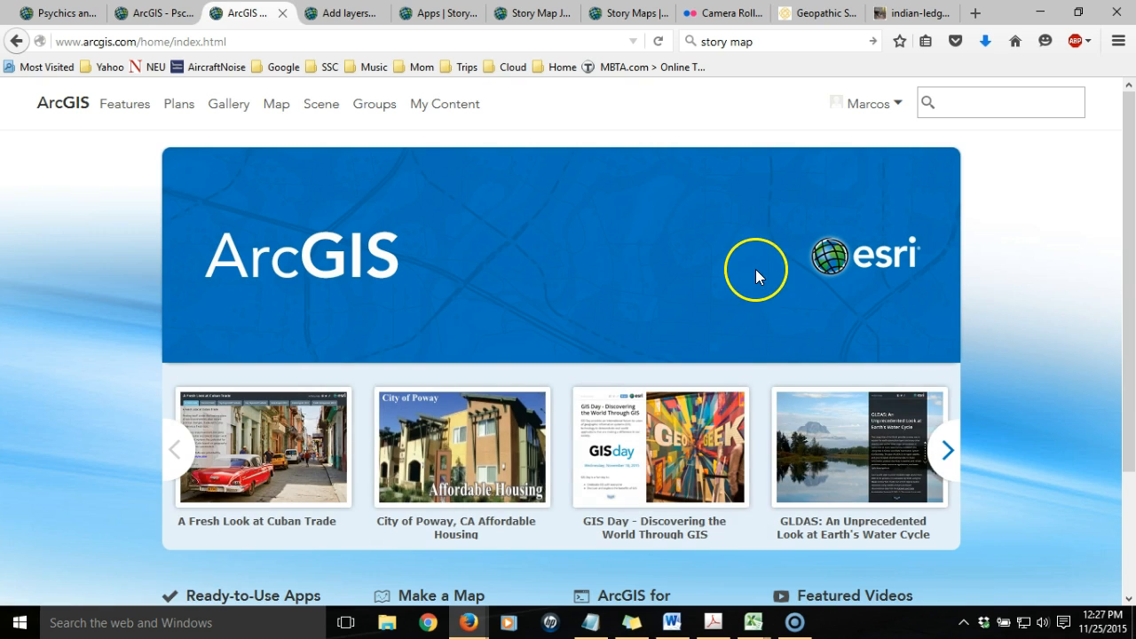
- Open a new map framed on Massachusetts and southern New England, and set its basemap to Dark Gray Canvas
{"action": "left_click", "coordinate": [278, 118]}
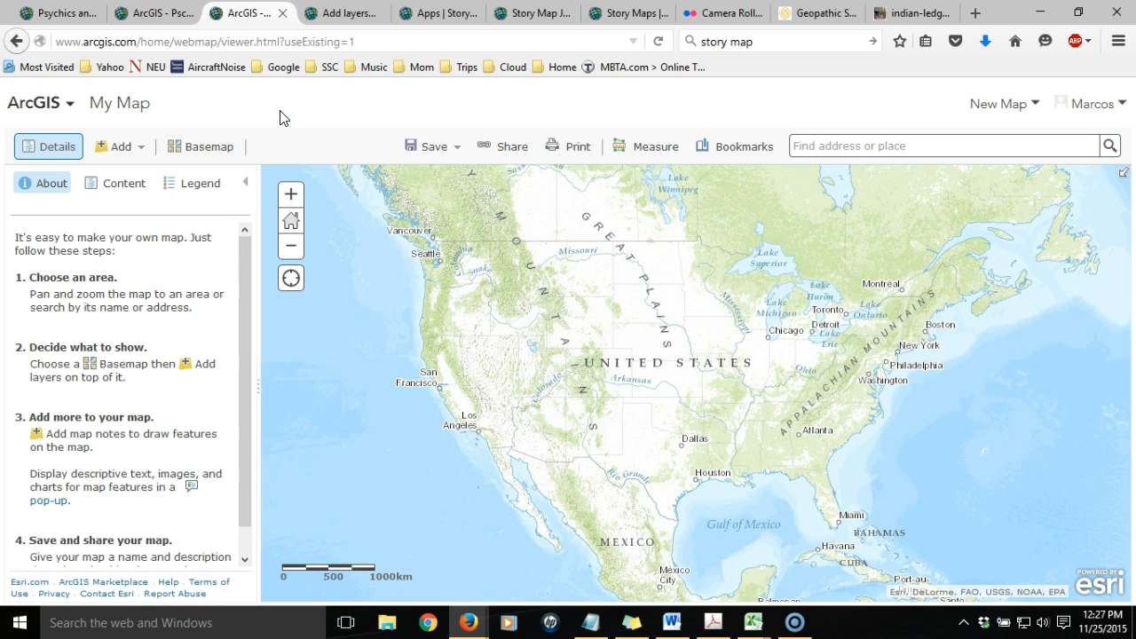
{"action": "left_click_drag", "start_coordinate": [912, 321], "coordinate": [614, 350]}
{"action": "scroll", "coordinate": [633, 386], "scroll_direction": "up", "scroll_amount": 2}
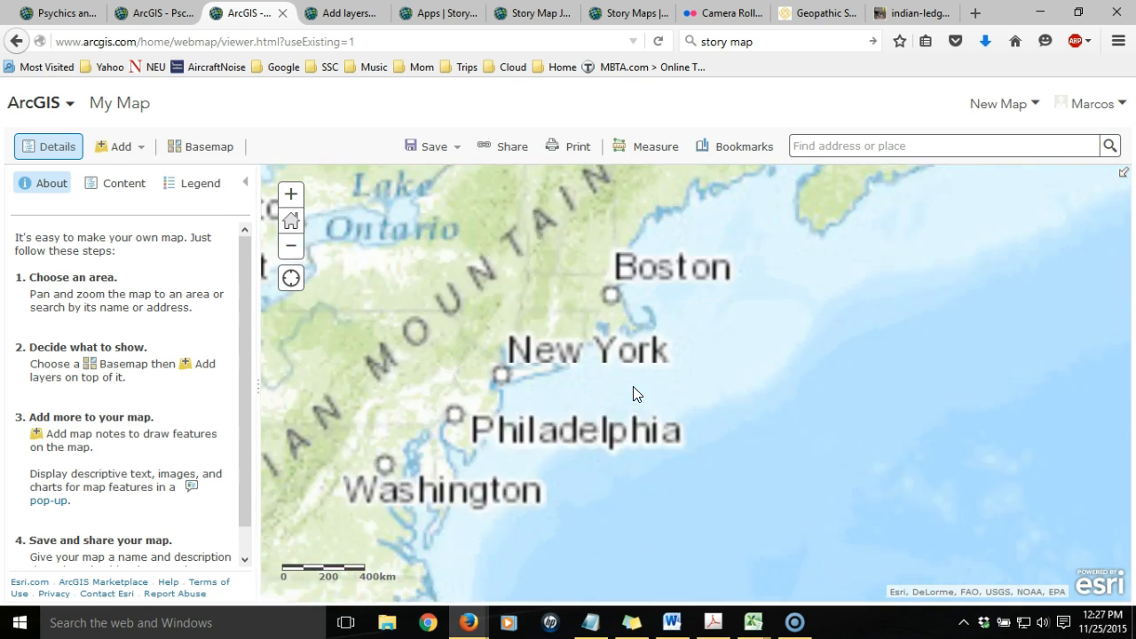
{"action": "scroll", "coordinate": [633, 393], "scroll_direction": "up", "scroll_amount": 2}
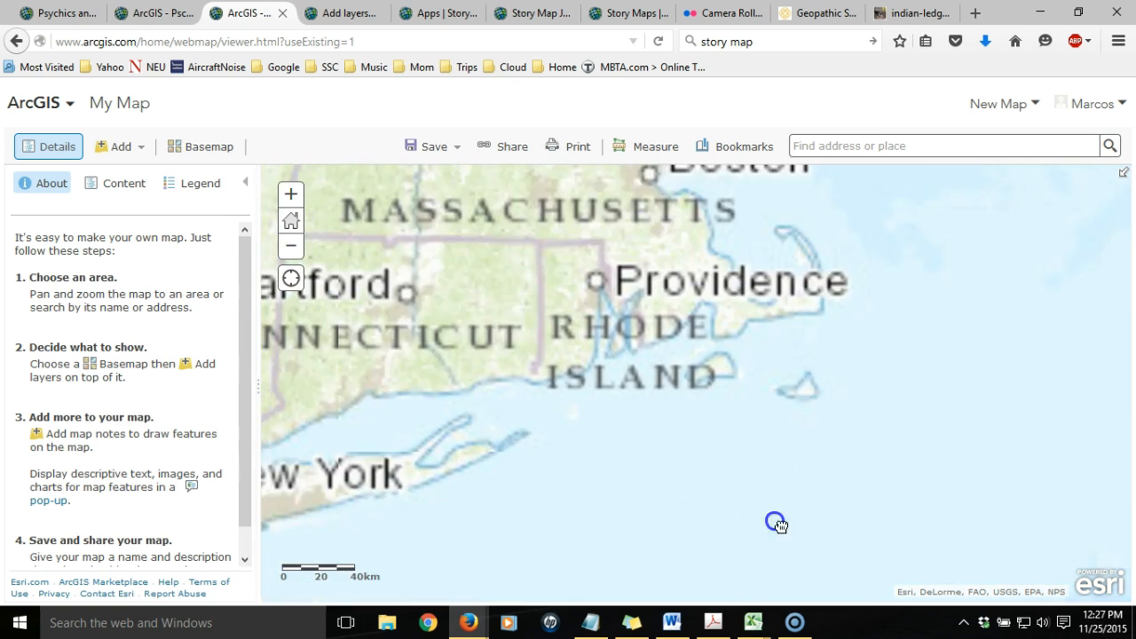
{"action": "scroll", "coordinate": [780, 532], "scroll_direction": "up", "scroll_amount": 1}
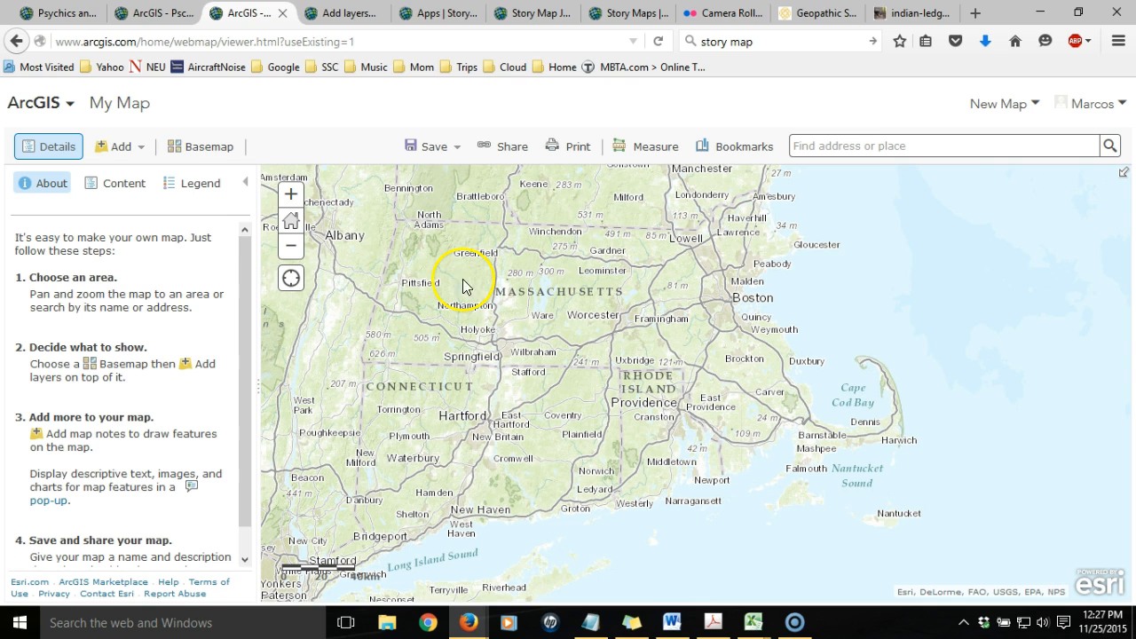
{"action": "left_click", "coordinate": [203, 149]}
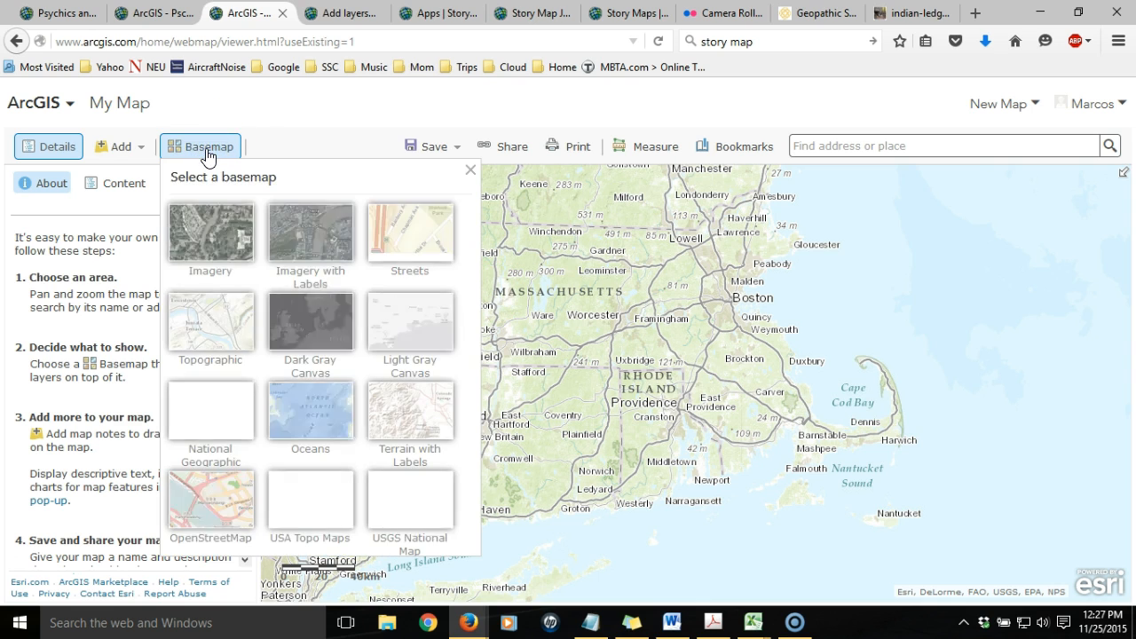
{"action": "left_click", "coordinate": [325, 337]}
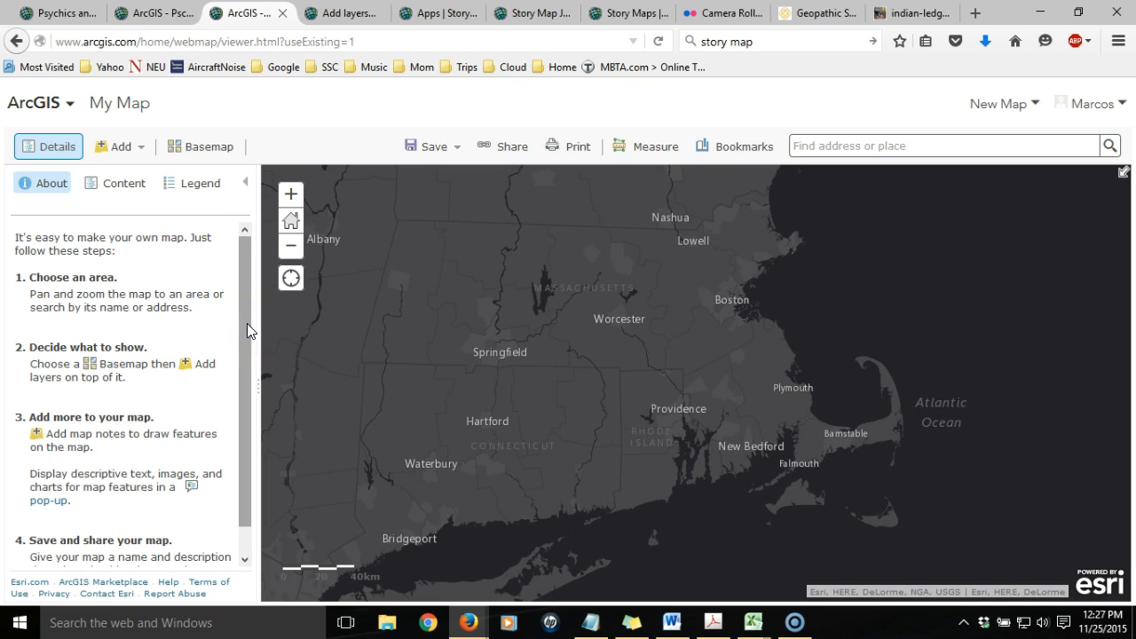
- Search ArcGIS Online layers for "population density" and add 2012 USA Population Density (Mature Support) to the map
{"action": "left_click", "coordinate": [144, 148]}
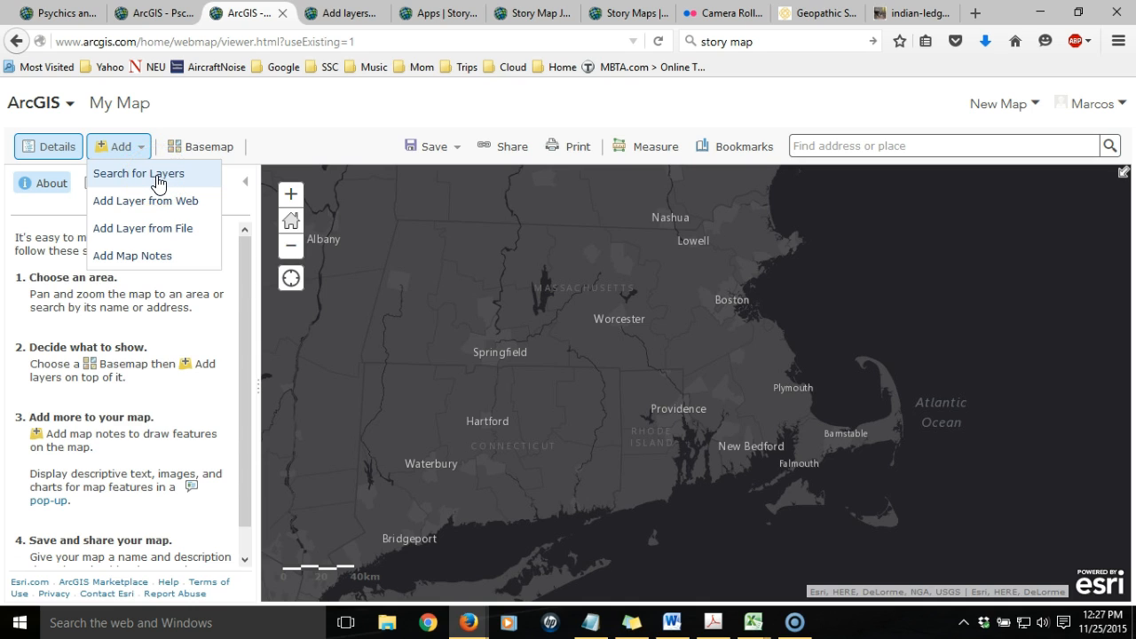
{"action": "left_click", "coordinate": [158, 181]}
{"action": "left_click", "coordinate": [133, 214]}
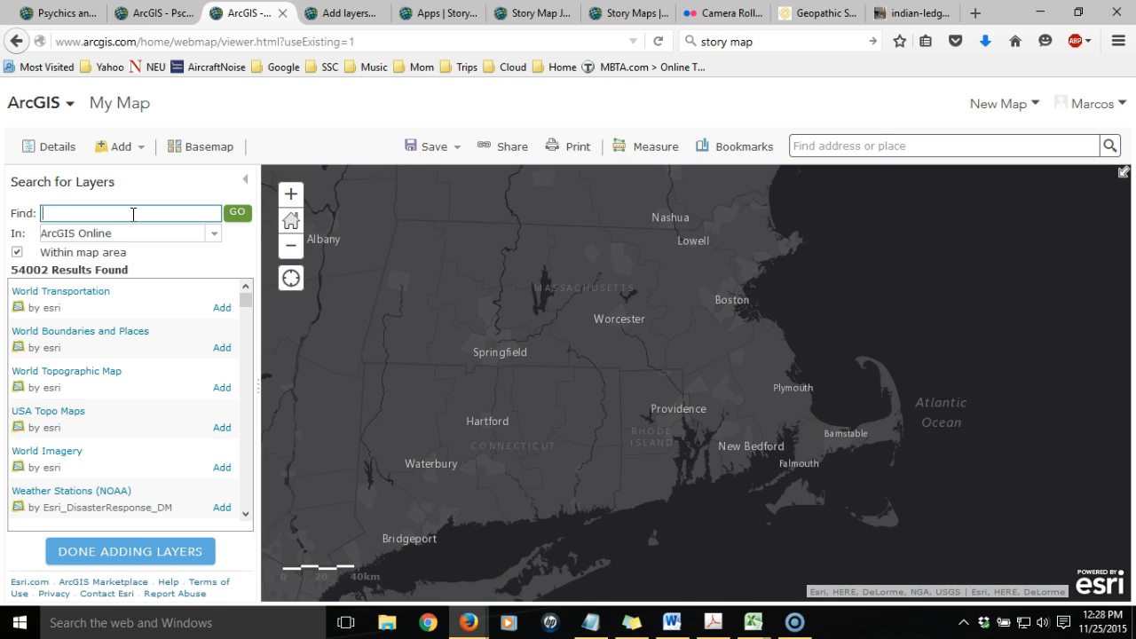
{"action": "type", "text": "population density"}
{"action": "left_click", "coordinate": [239, 216]}
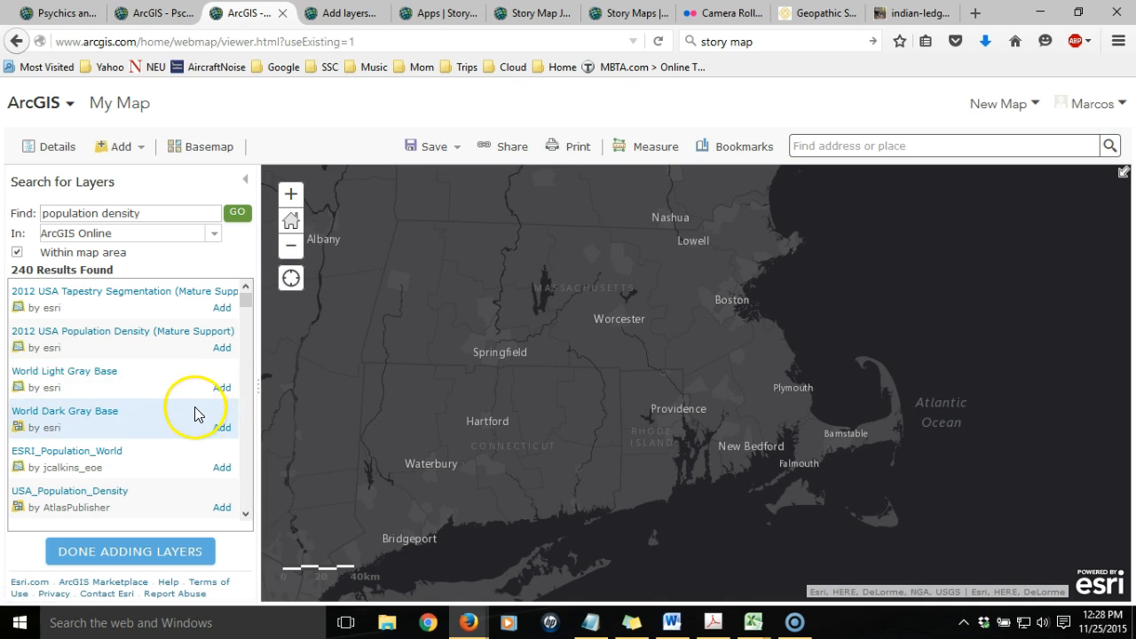
{"action": "left_click", "coordinate": [127, 338]}
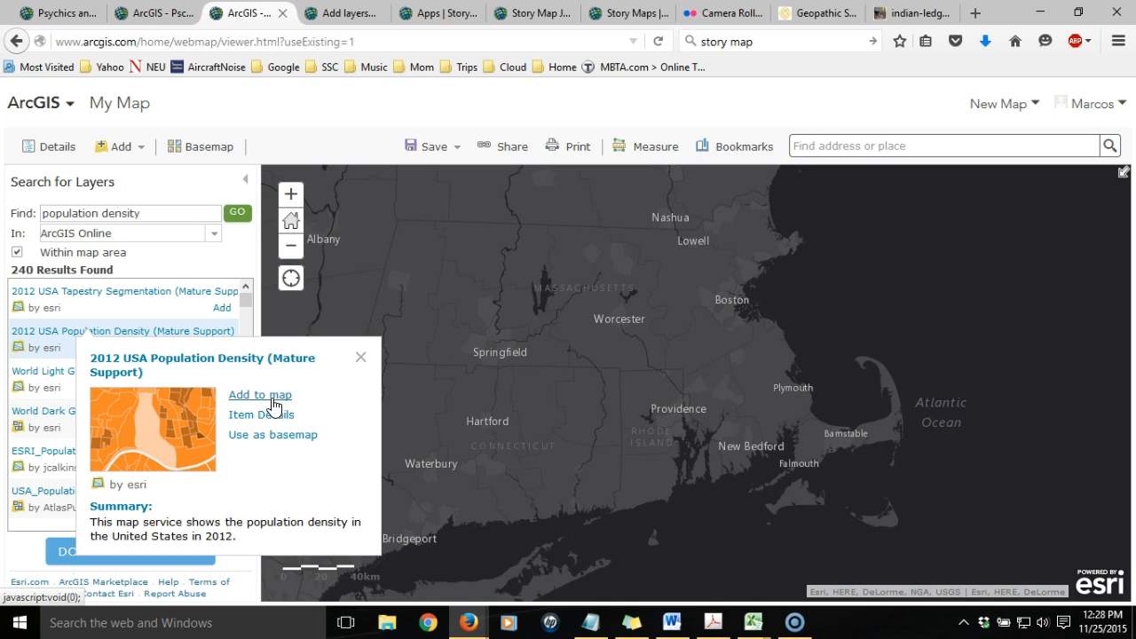
{"action": "left_click", "coordinate": [273, 395]}
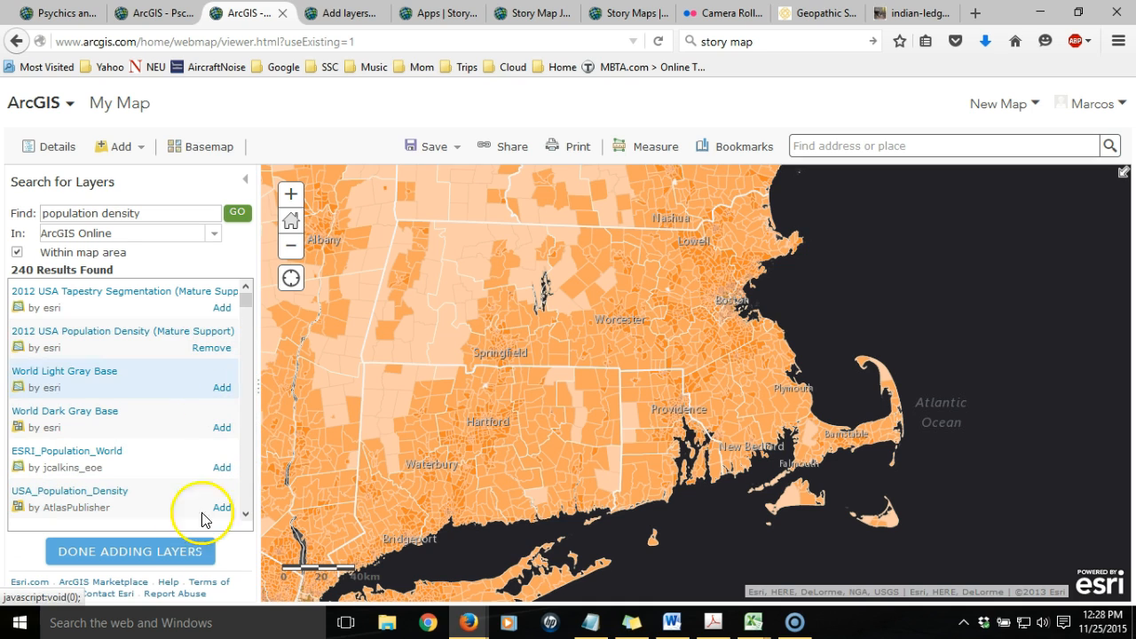
{"action": "left_click", "coordinate": [149, 553]}
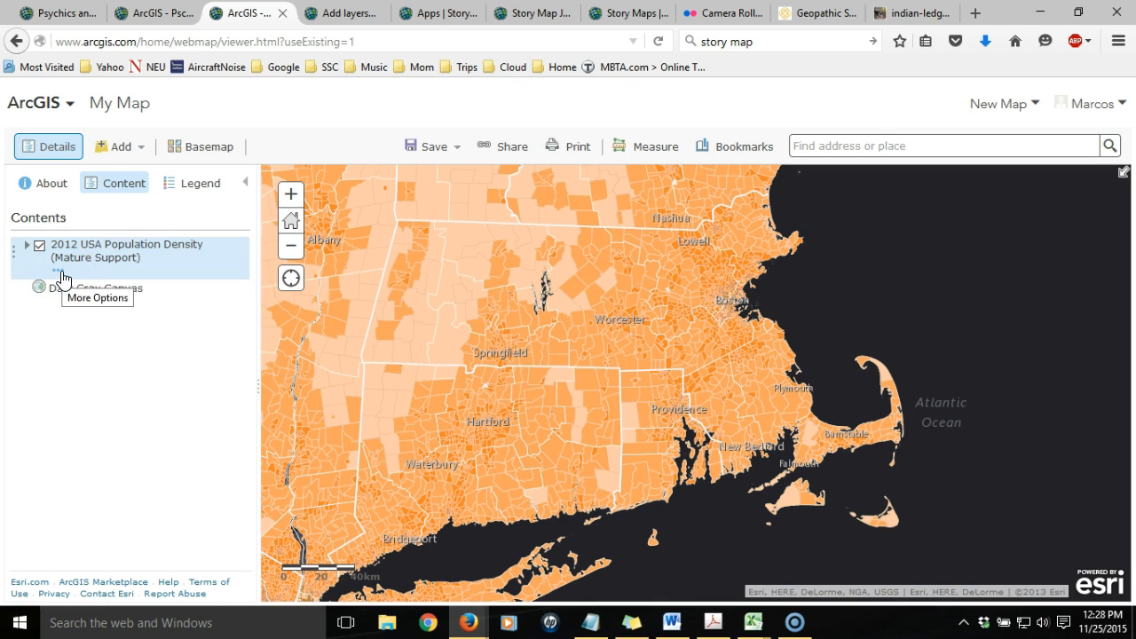
- Set the transparency of the 2012 USA Population Density layer to about 35%
{"action": "left_click", "coordinate": [58, 272]}
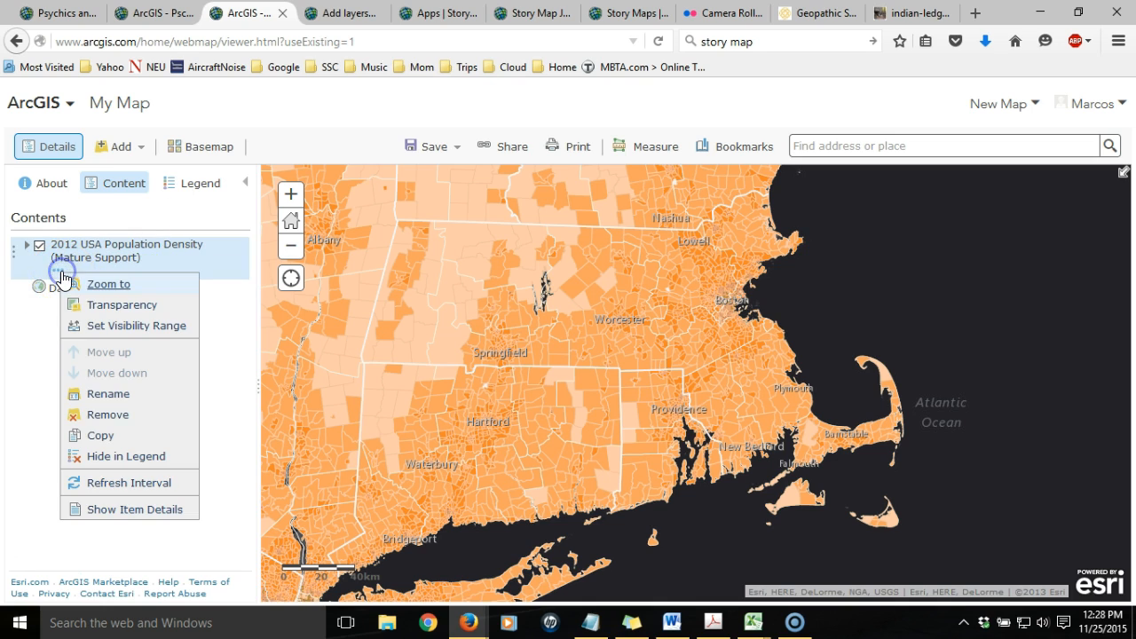
{"action": "left_click", "coordinate": [122, 306]}
{"action": "left_click", "coordinate": [244, 343]}
{"action": "left_click_drag", "start_coordinate": [251, 344], "coordinate": [293, 346]}
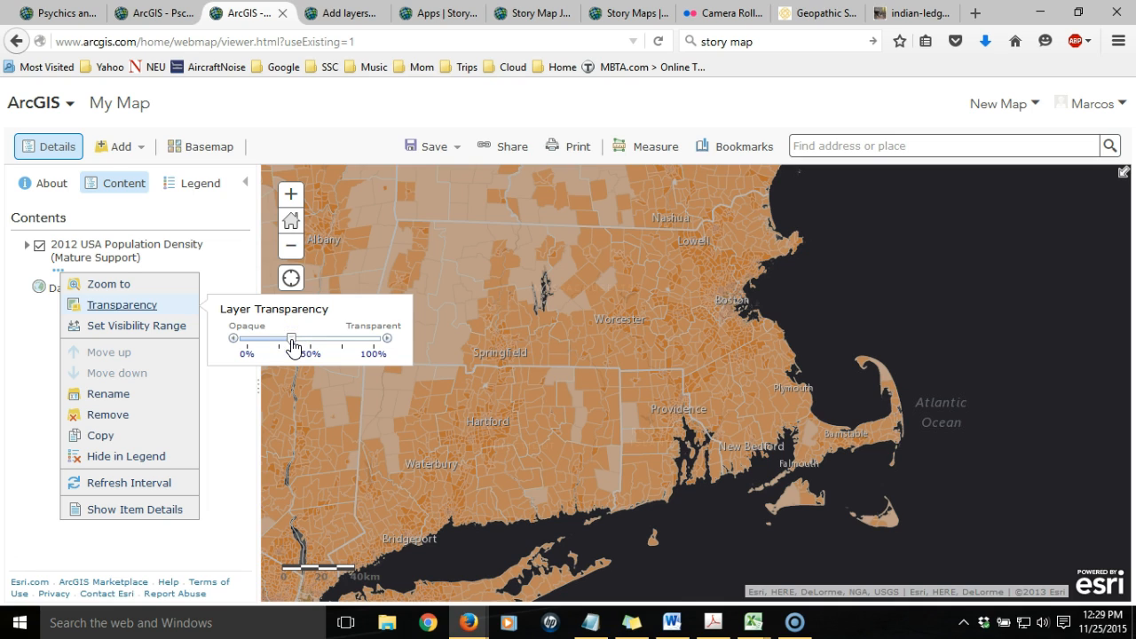
{"action": "left_click", "coordinate": [228, 405]}
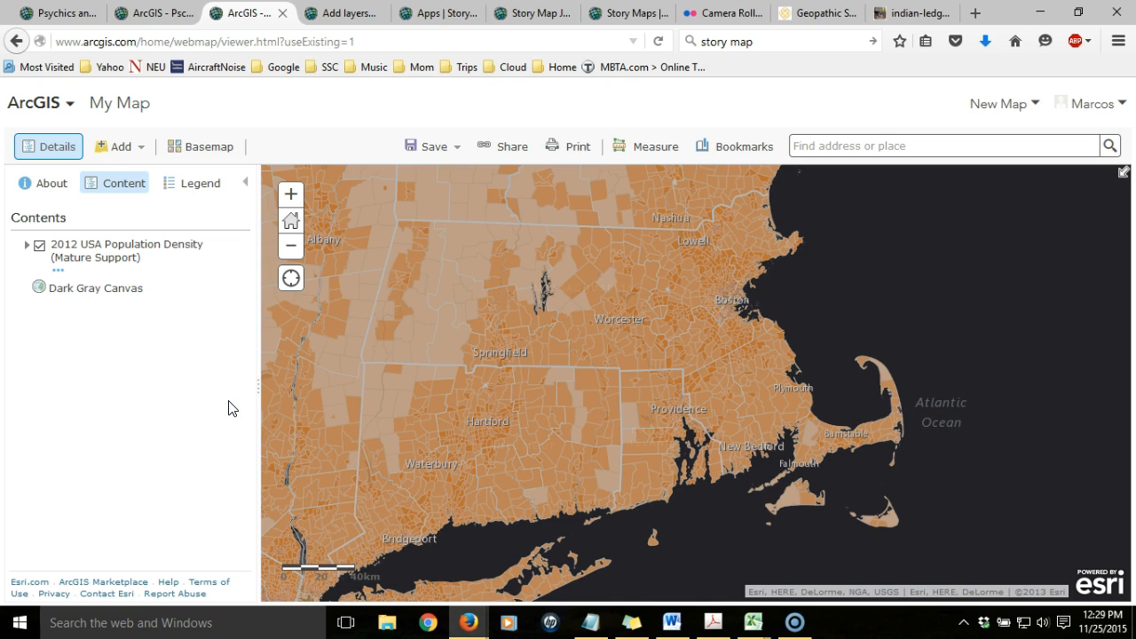
- Save the map under the title "This is my first map" with the tag "map" and the summary "This is my first map tutorial"
{"action": "left_click", "coordinate": [451, 150]}
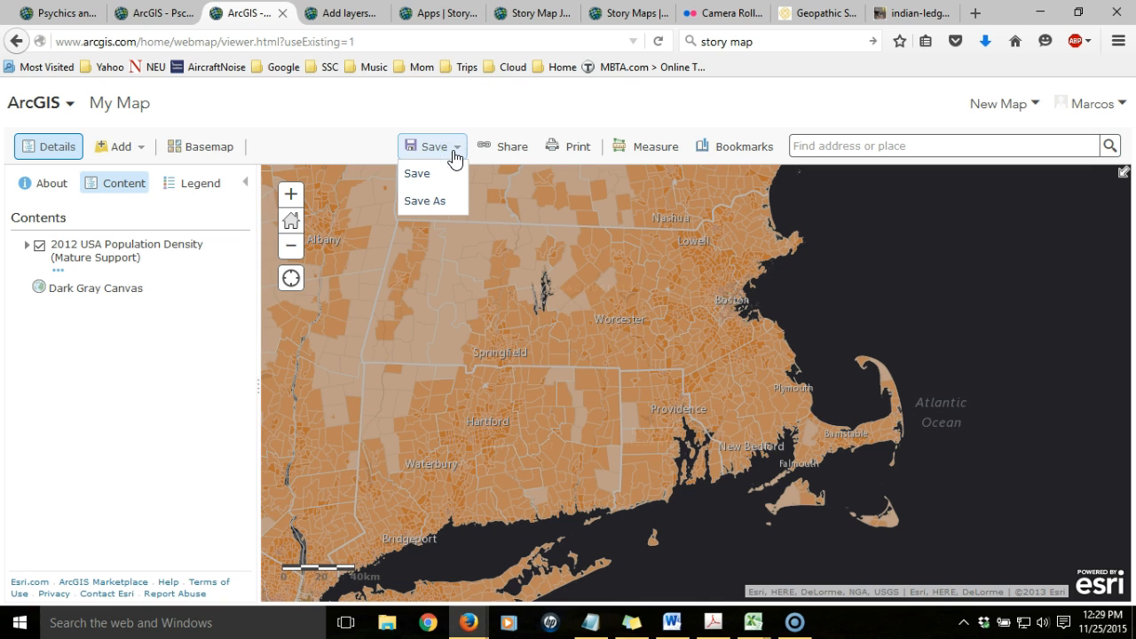
{"action": "left_click", "coordinate": [424, 201]}
{"action": "left_click", "coordinate": [523, 301]}
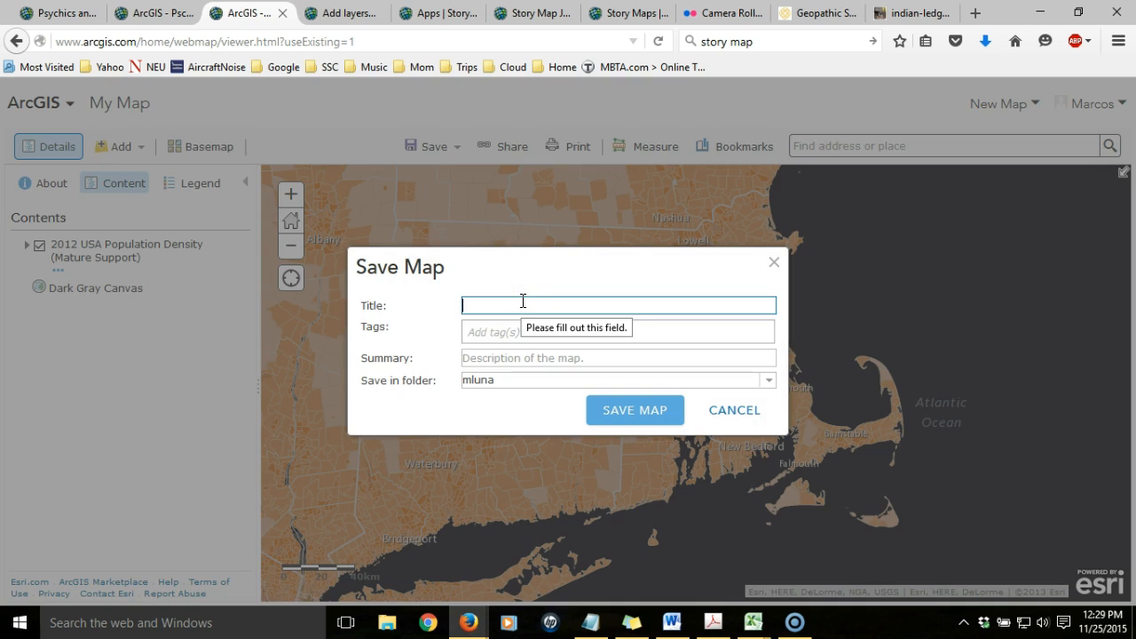
{"action": "type", "text": "This is my first map"}
{"action": "left_click", "coordinate": [520, 332]}
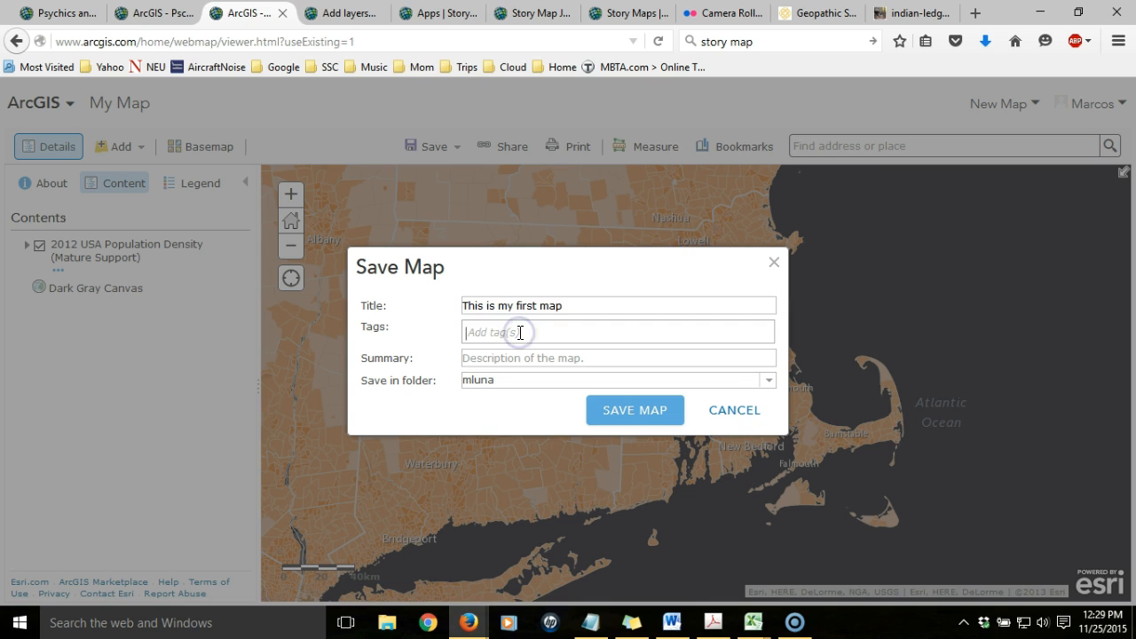
{"action": "type", "text": "map"}
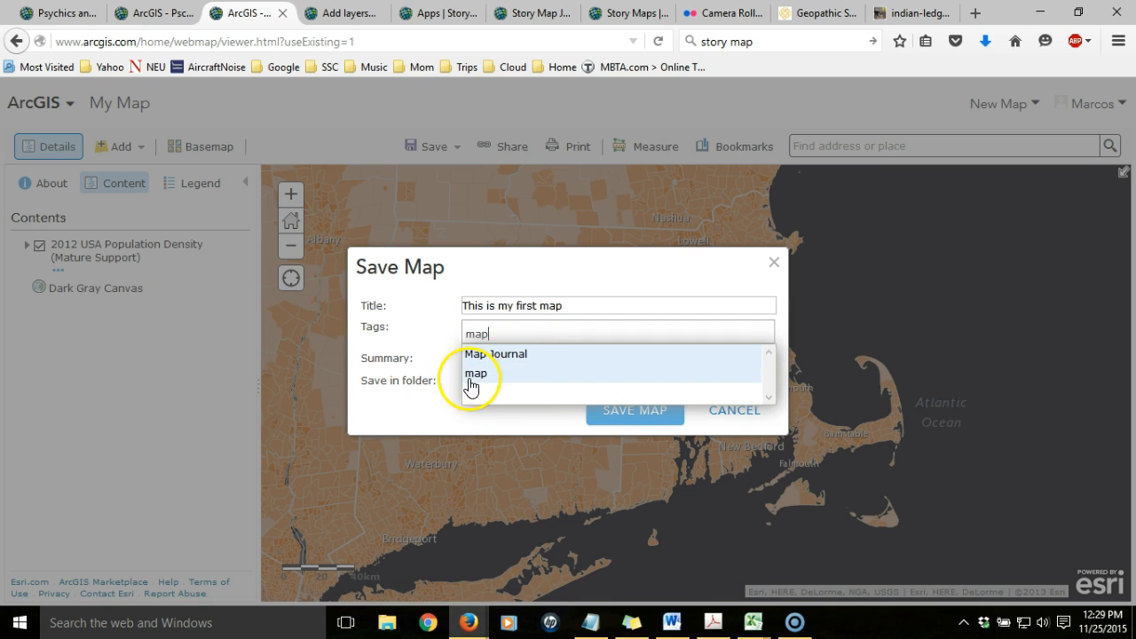
{"action": "left_click", "coordinate": [471, 384]}
{"action": "left_click", "coordinate": [515, 360]}
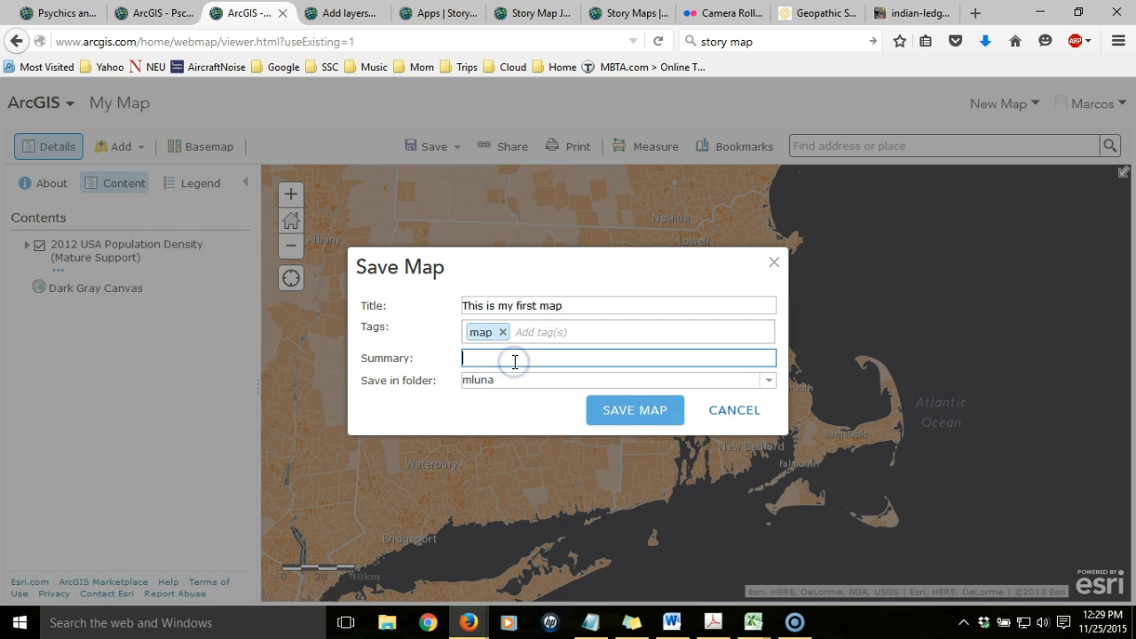
{"action": "type", "text": "This is my first map tutorial"}
{"action": "left_click", "coordinate": [636, 407]}
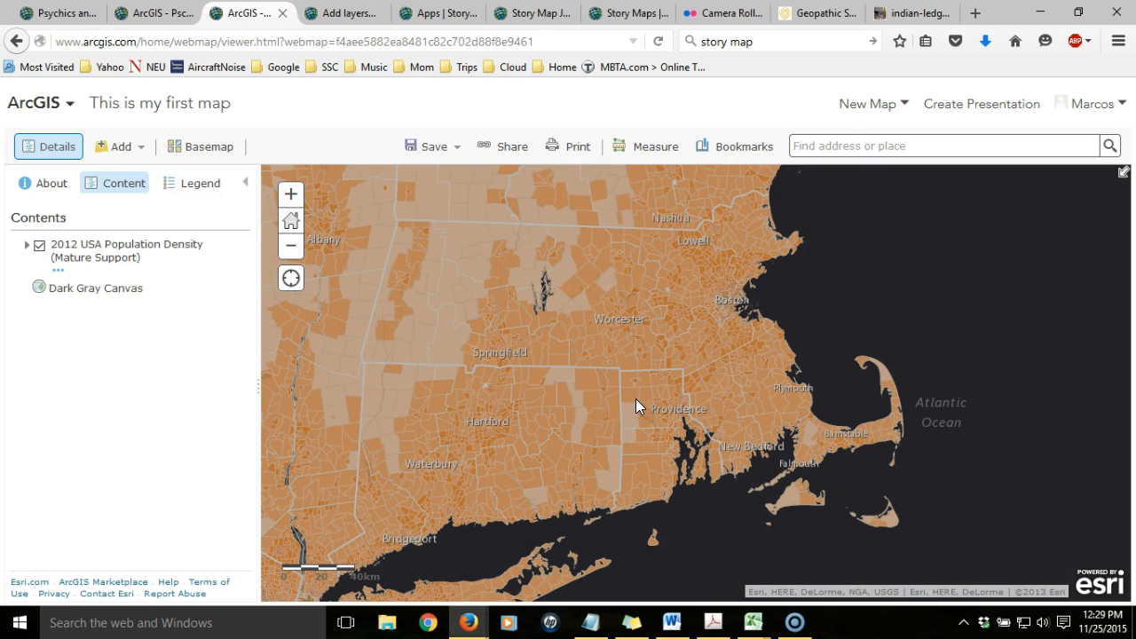
- Share the saved map with Everyone (public) and select its short link
{"action": "left_click", "coordinate": [512, 151]}
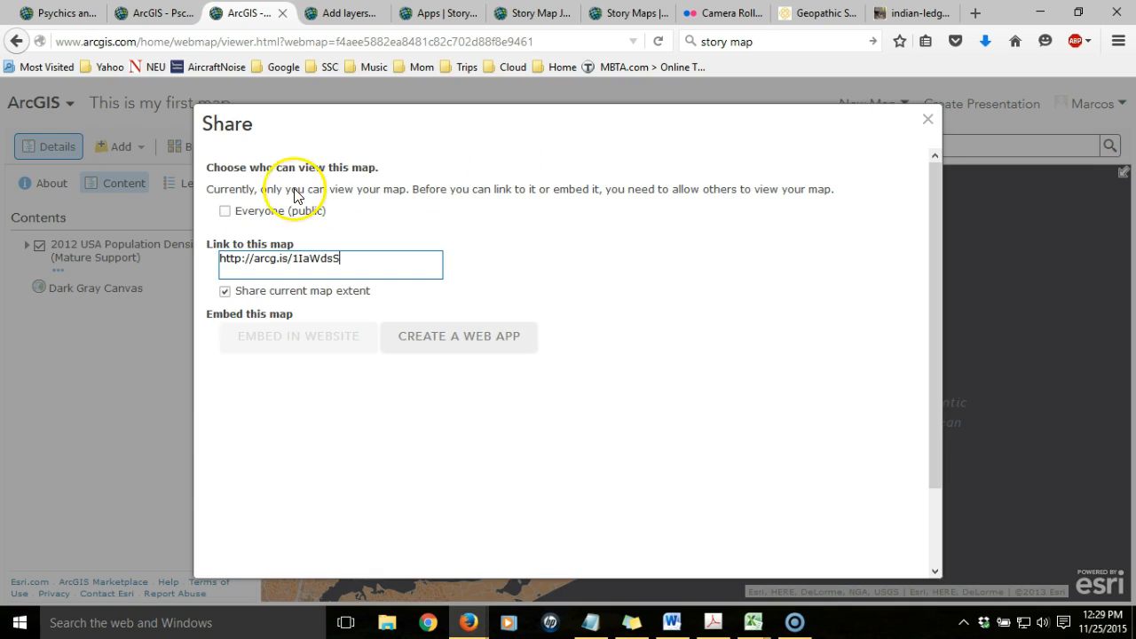
{"action": "left_click", "coordinate": [225, 212]}
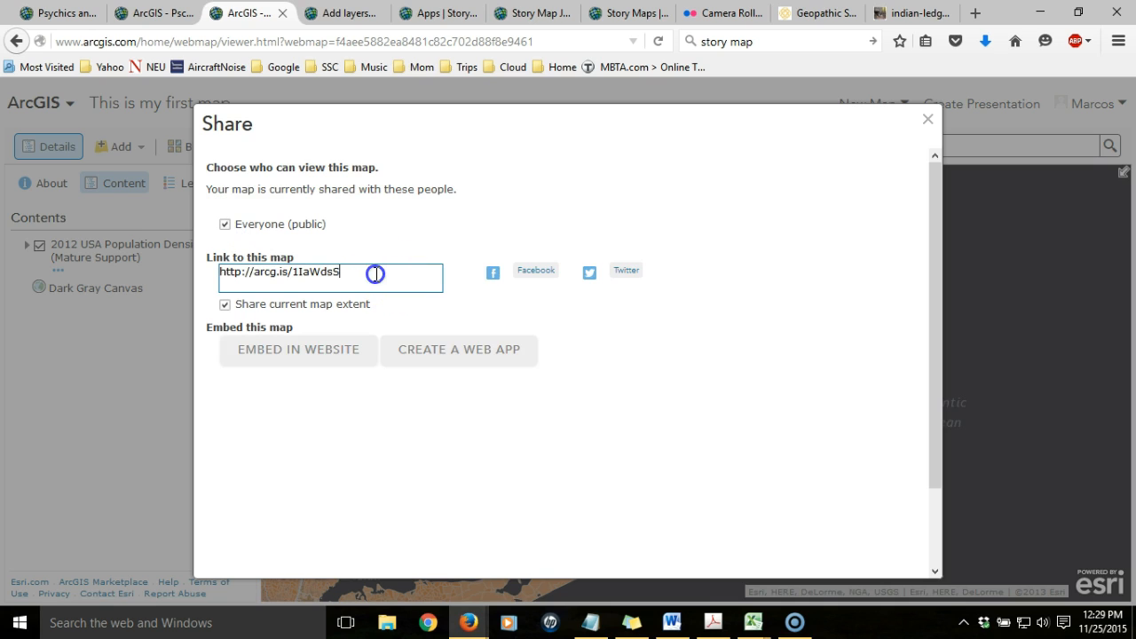
{"action": "left_click_drag", "start_coordinate": [375, 274], "coordinate": [208, 278]}
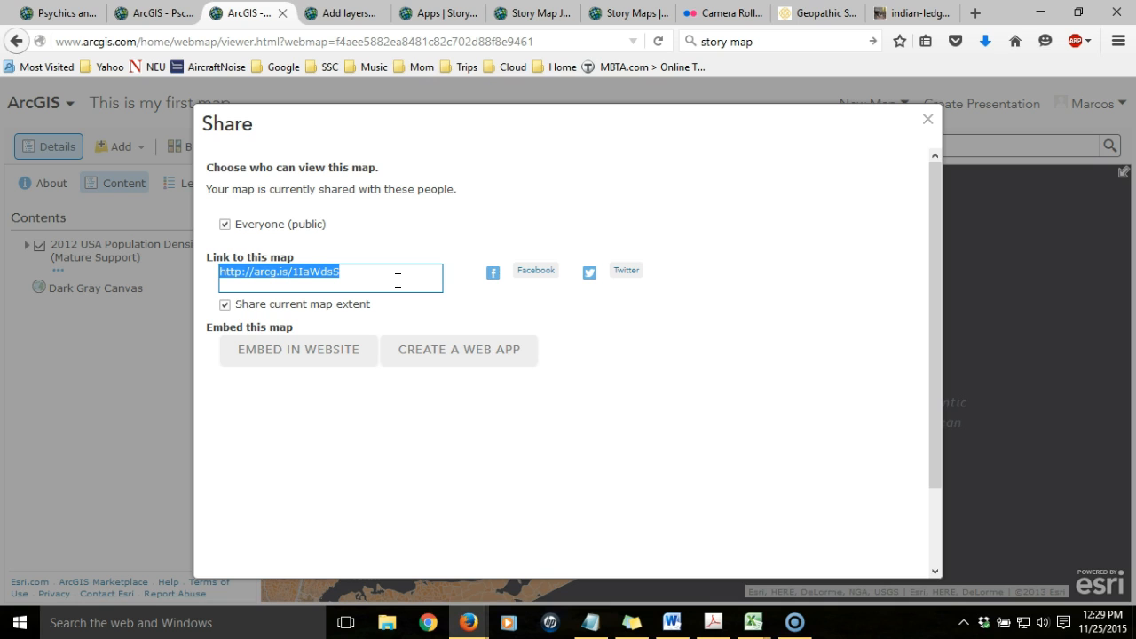
- Close the sharing settings and go to the account's My Content page
{"action": "left_click", "coordinate": [927, 119]}
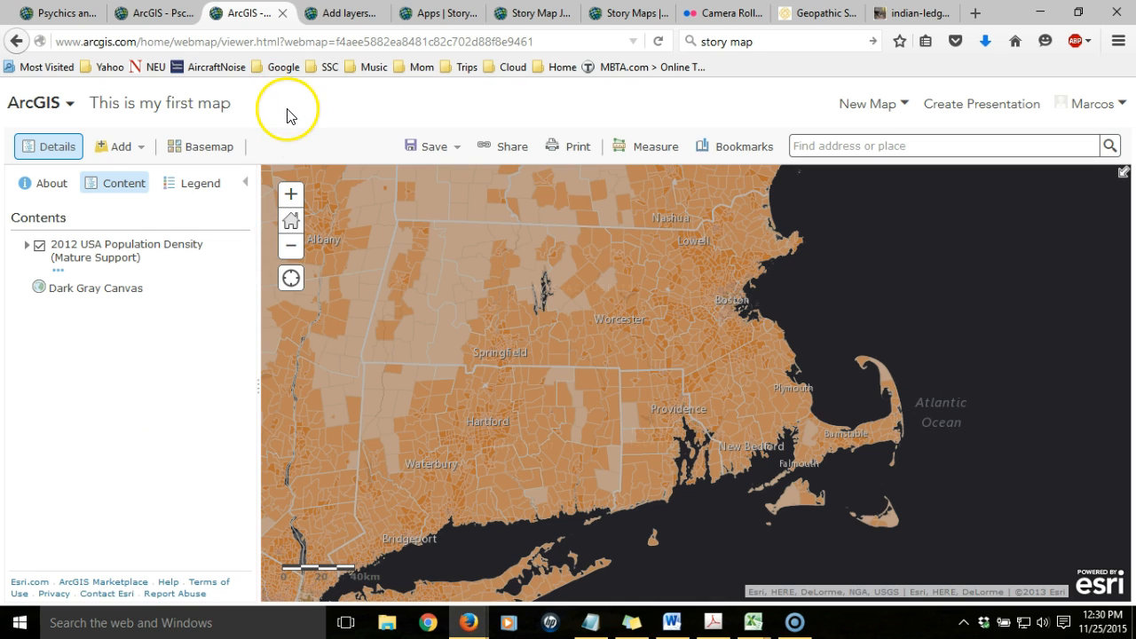
{"action": "left_click", "coordinate": [70, 108]}
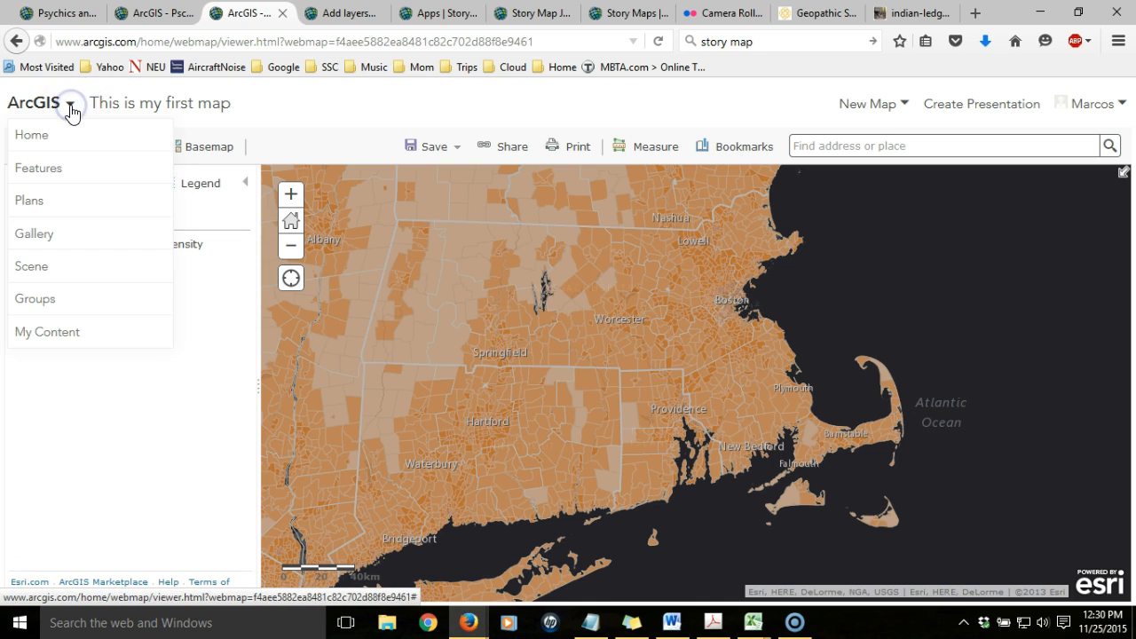
{"action": "left_click", "coordinate": [53, 332]}
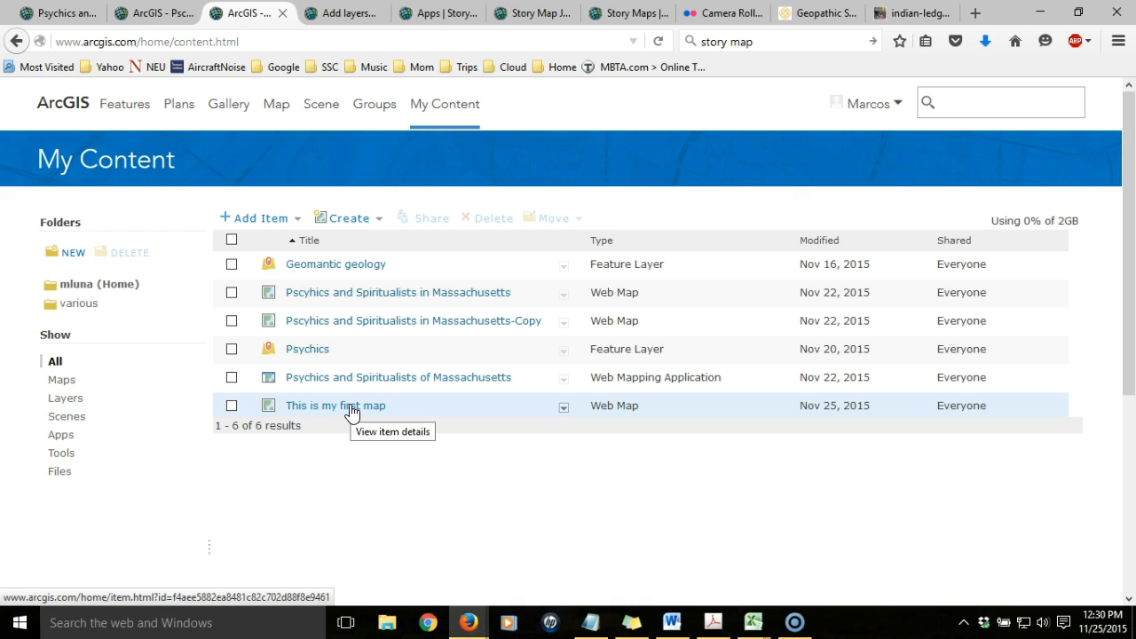
- Open the web map "This is my first map" from the content list in the map viewer
{"action": "left_click", "coordinate": [307, 410]}
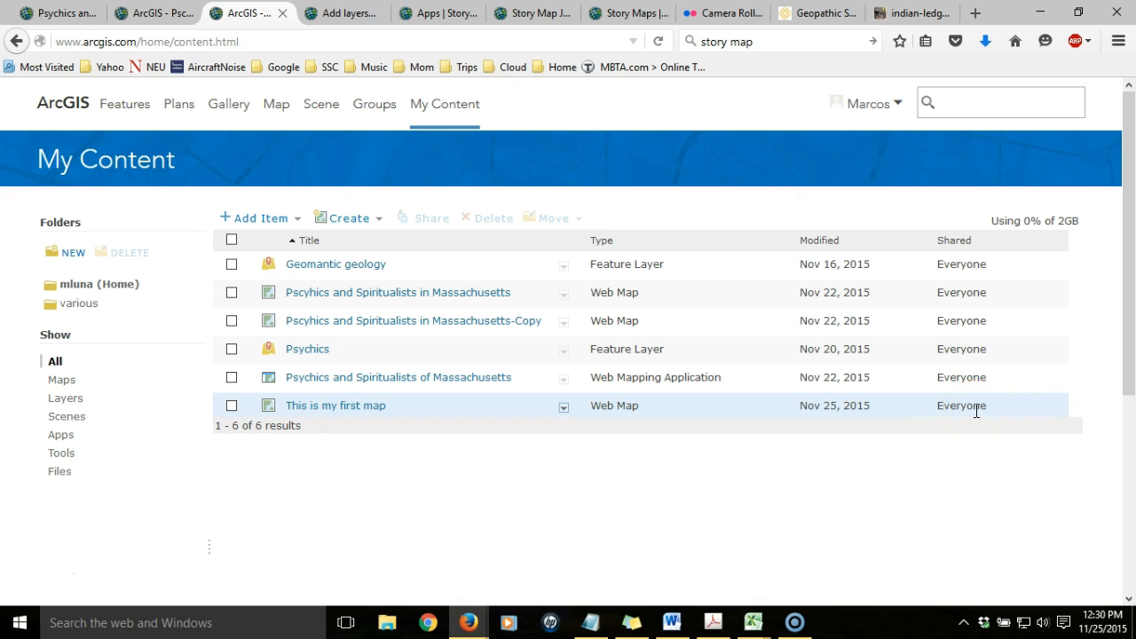
{"action": "left_click", "coordinate": [563, 406]}
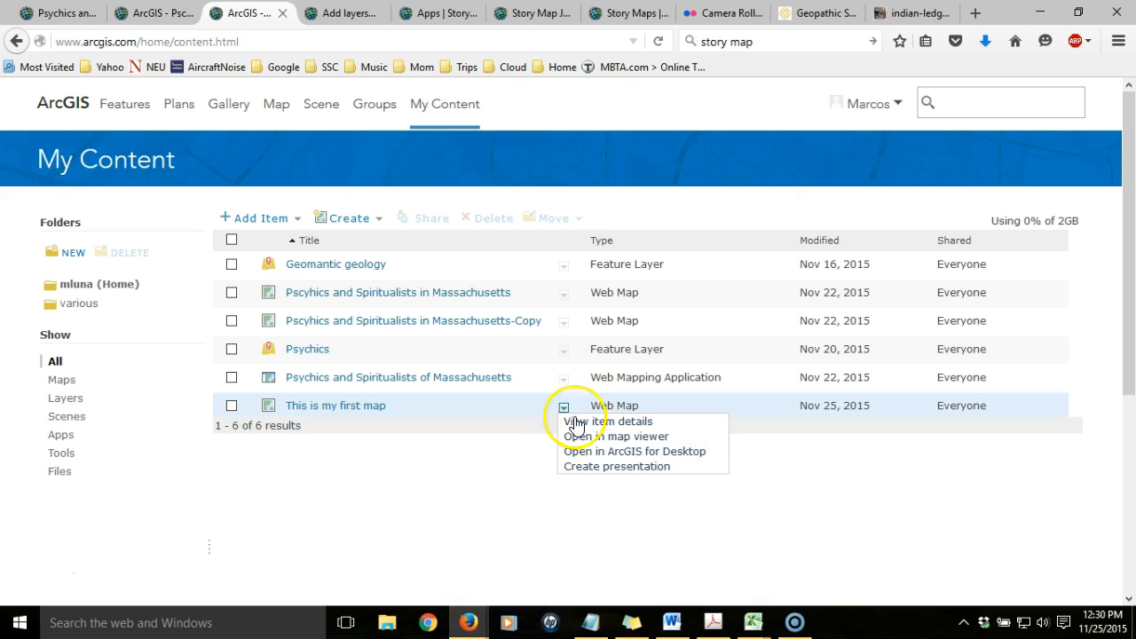
{"action": "left_click", "coordinate": [612, 437]}
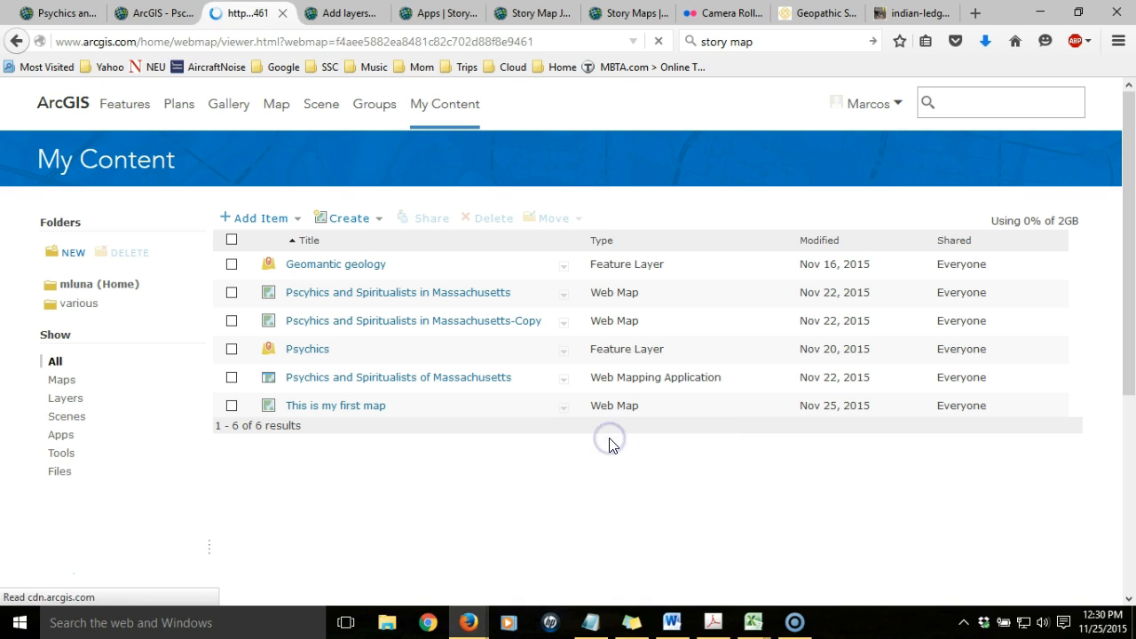